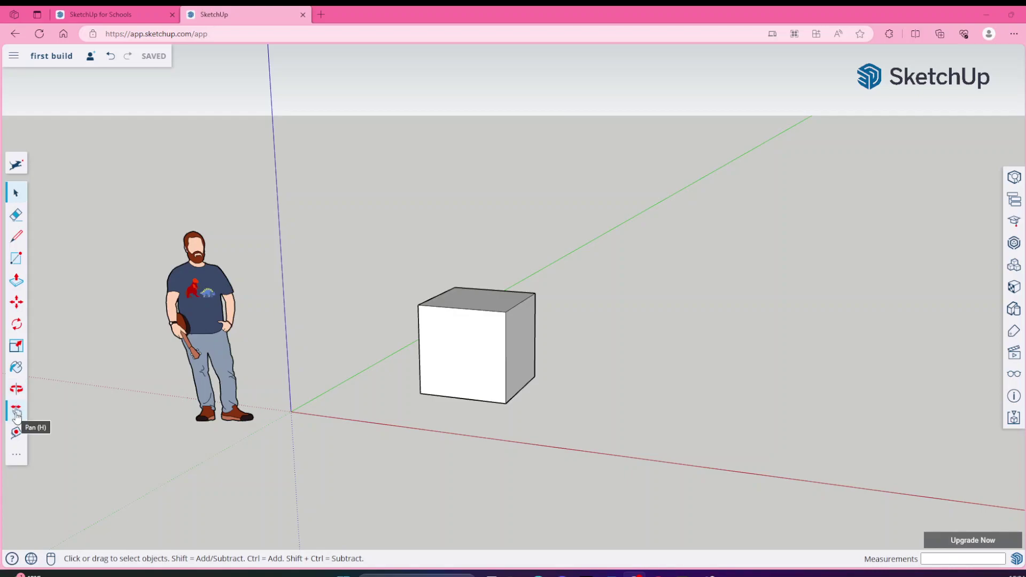
Orbit the view slightly and pan the scene back and forth across the standing figure and the cube.
{"action": "left_click", "coordinate": [16, 388]}
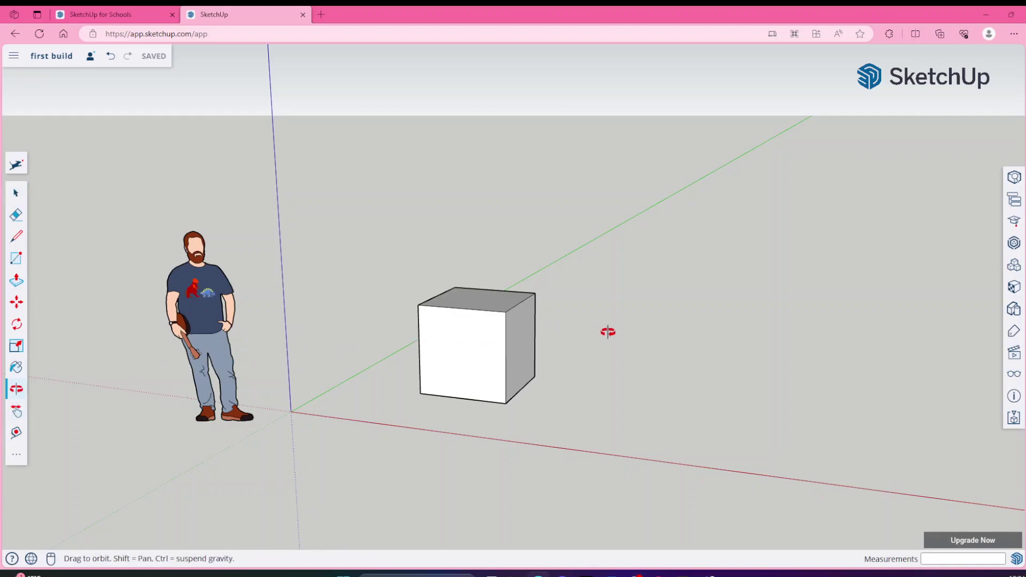
{"action": "mouse_move", "coordinate": [608, 332]}
{"action": "left_mouse_down"}
{"action": "mouse_move", "coordinate": [509, 351]}
{"action": "mouse_move", "coordinate": [278, 333]}
{"action": "mouse_move", "coordinate": [318, 344]}
{"action": "mouse_move", "coordinate": [633, 337]}
{"action": "mouse_move", "coordinate": [813, 320]}
{"action": "mouse_move", "coordinate": [603, 332]}
{"action": "left_mouse_up"}
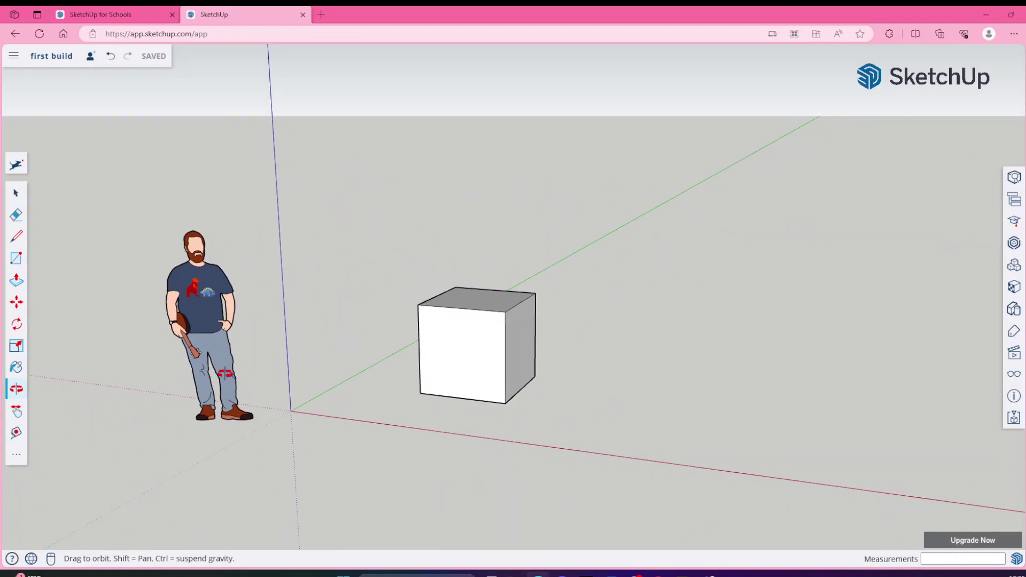
{"action": "left_click", "coordinate": [17, 412]}
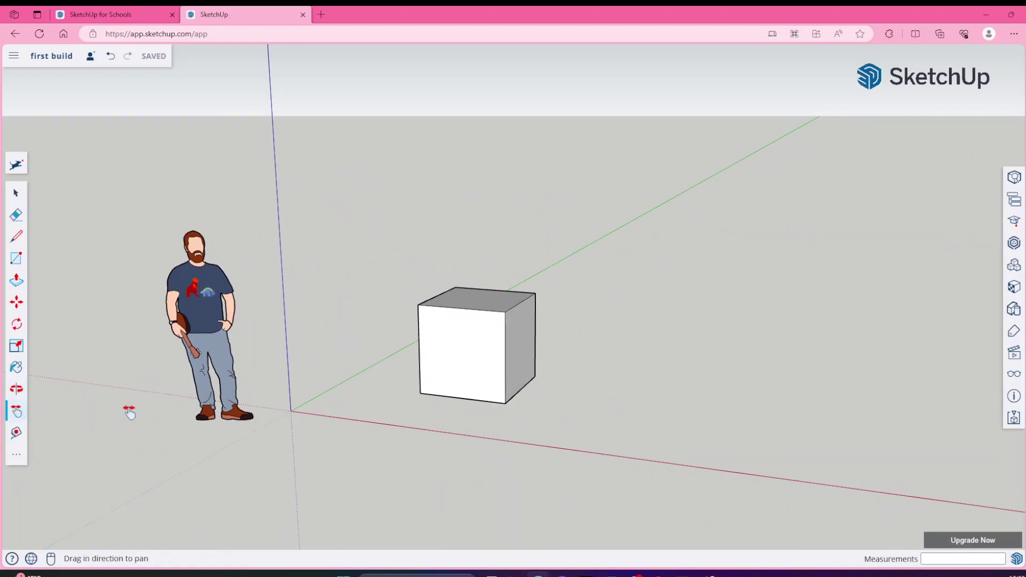
{"action": "left_click_drag", "start_coordinate": [333, 360], "coordinate": [678, 365]}
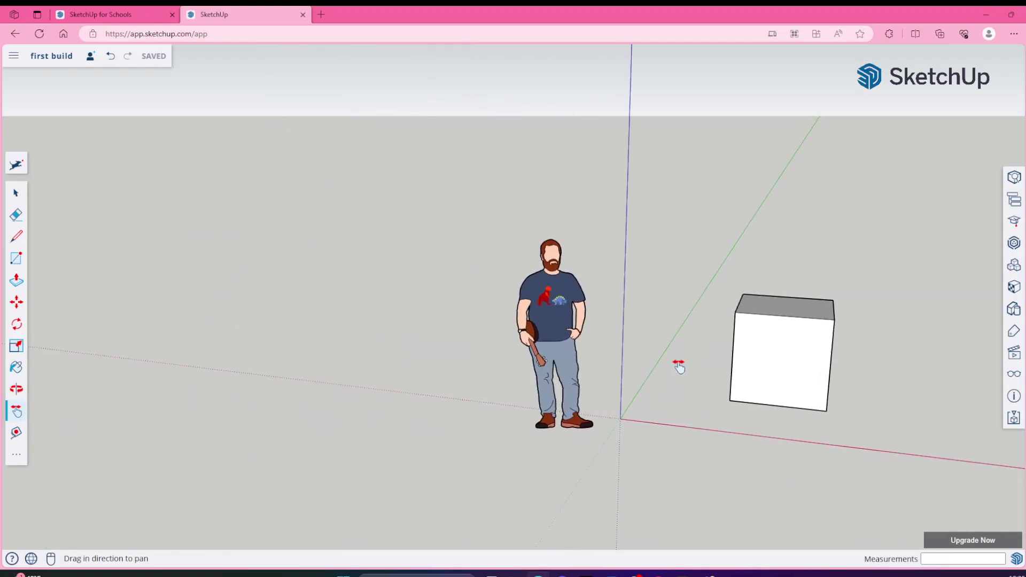
{"action": "left_click_drag", "start_coordinate": [755, 360], "coordinate": [488, 354]}
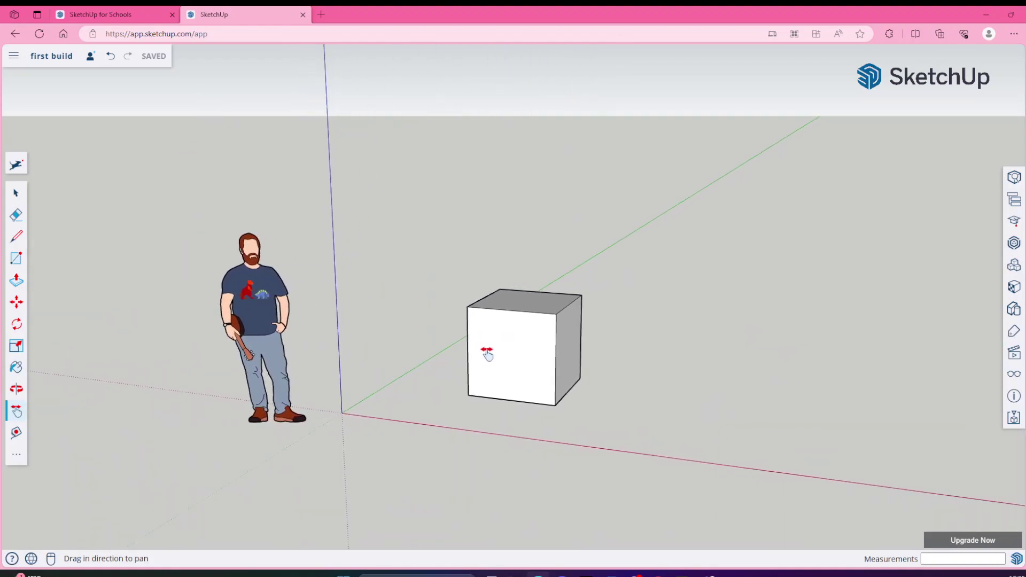
{"action": "left_click_drag", "start_coordinate": [279, 339], "coordinate": [575, 351]}
{"action": "left_click_drag", "start_coordinate": [754, 357], "coordinate": [557, 370]}
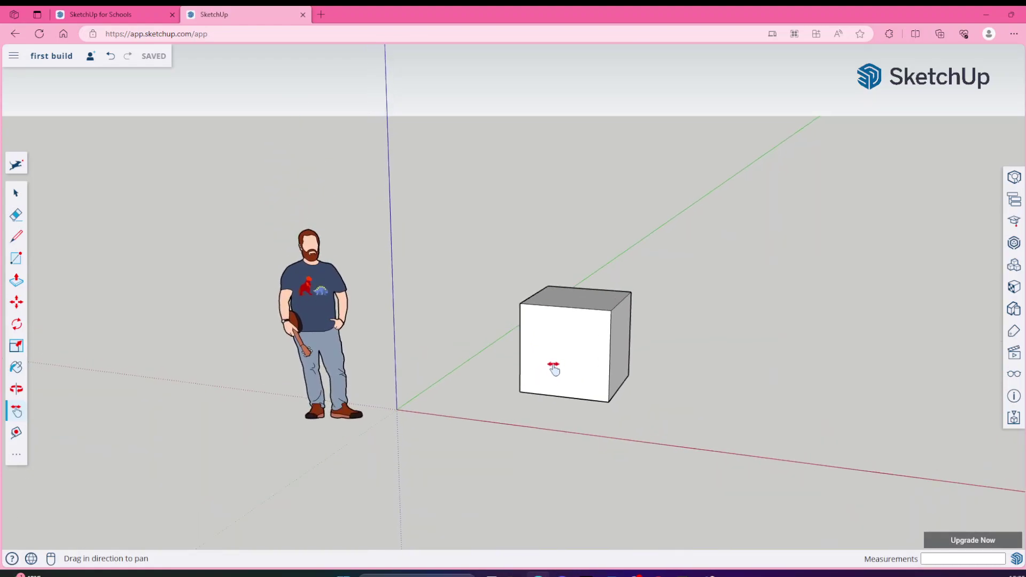
Orbit around the cube and the standing figure to view them from several sides and return to the front.
{"action": "left_click", "coordinate": [26, 388]}
{"action": "left_click_drag", "start_coordinate": [590, 335], "coordinate": [341, 325]}
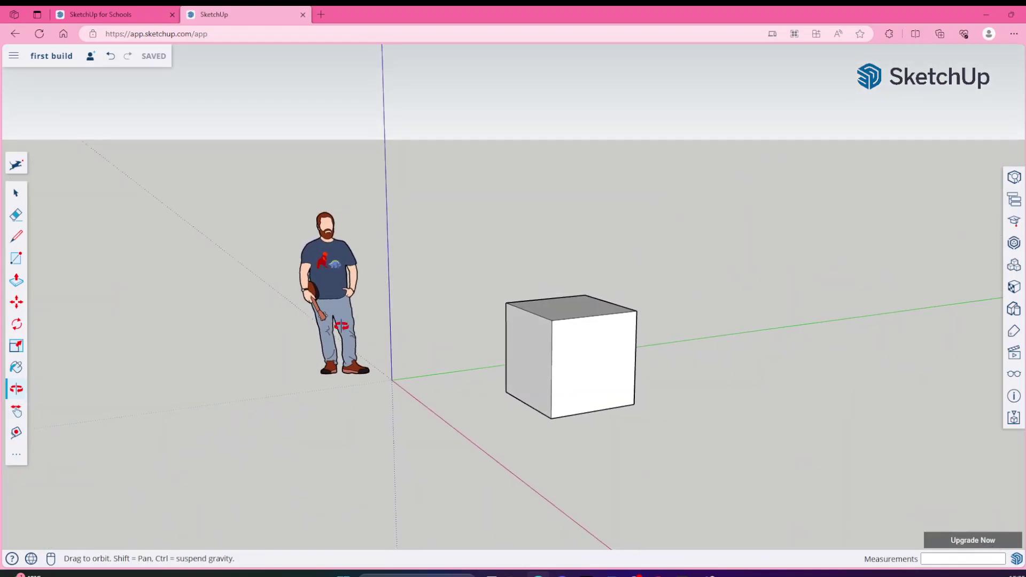
{"action": "left_click_drag", "start_coordinate": [591, 334], "coordinate": [419, 332]}
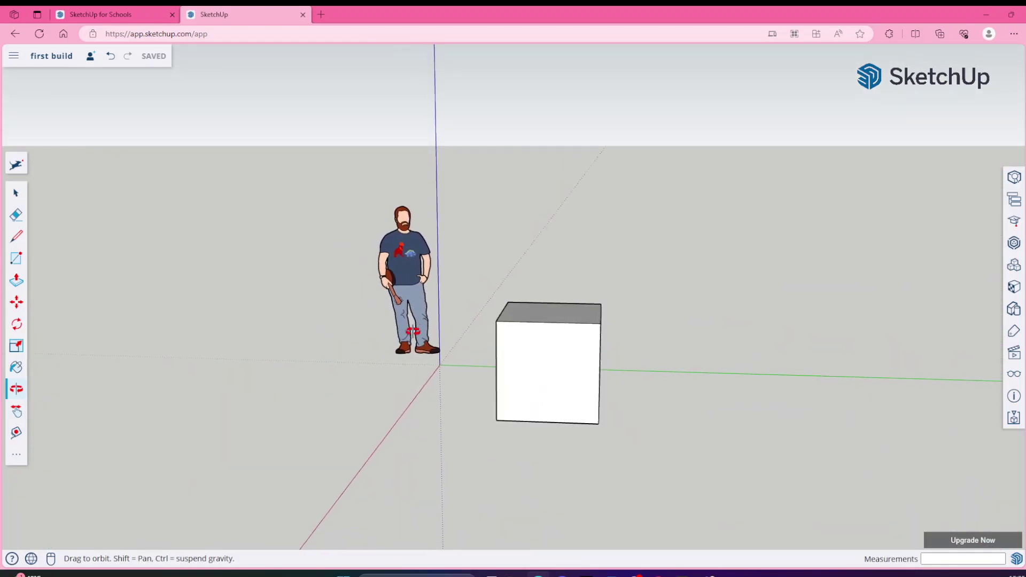
{"action": "left_click_drag", "start_coordinate": [518, 380], "coordinate": [543, 364]}
{"action": "left_click_drag", "start_coordinate": [415, 334], "coordinate": [676, 343]}
{"action": "left_click_drag", "start_coordinate": [419, 339], "coordinate": [595, 343]}
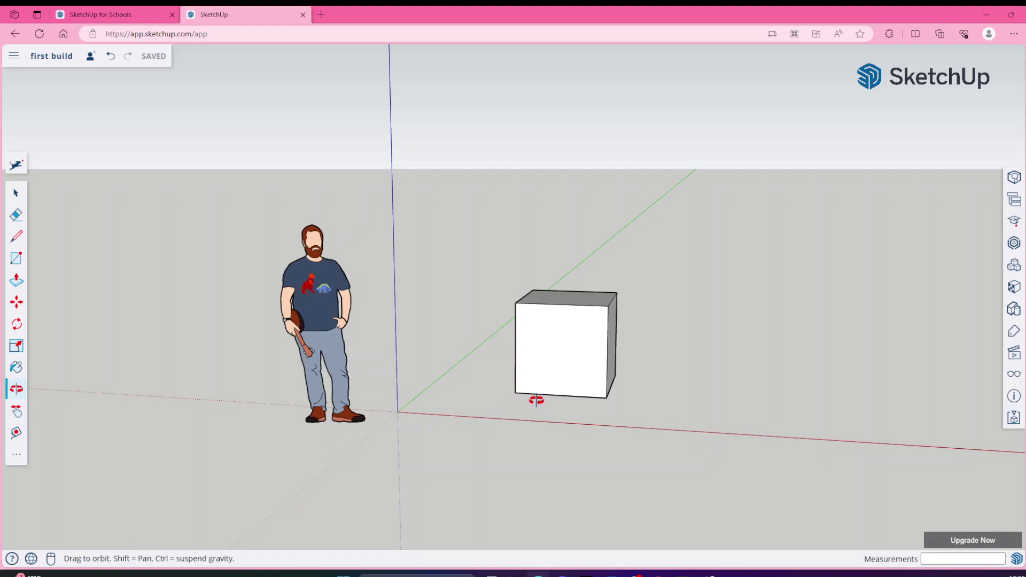
Zoom in and out on the cube with the Select tool active.
{"action": "left_click", "coordinate": [16, 193]}
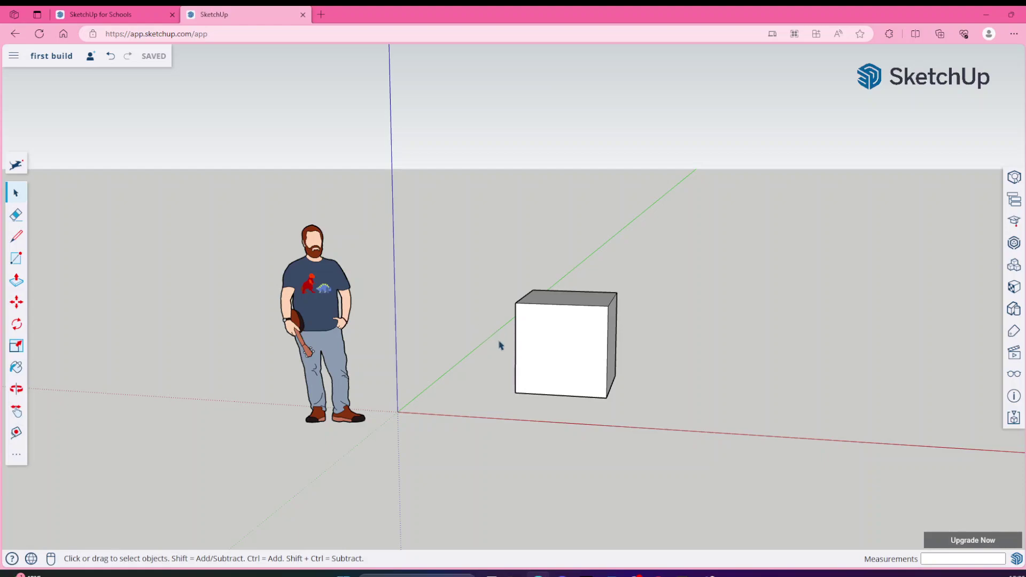
{"action": "scroll", "coordinate": [501, 346], "scroll_direction": "up", "scroll_amount": 5}
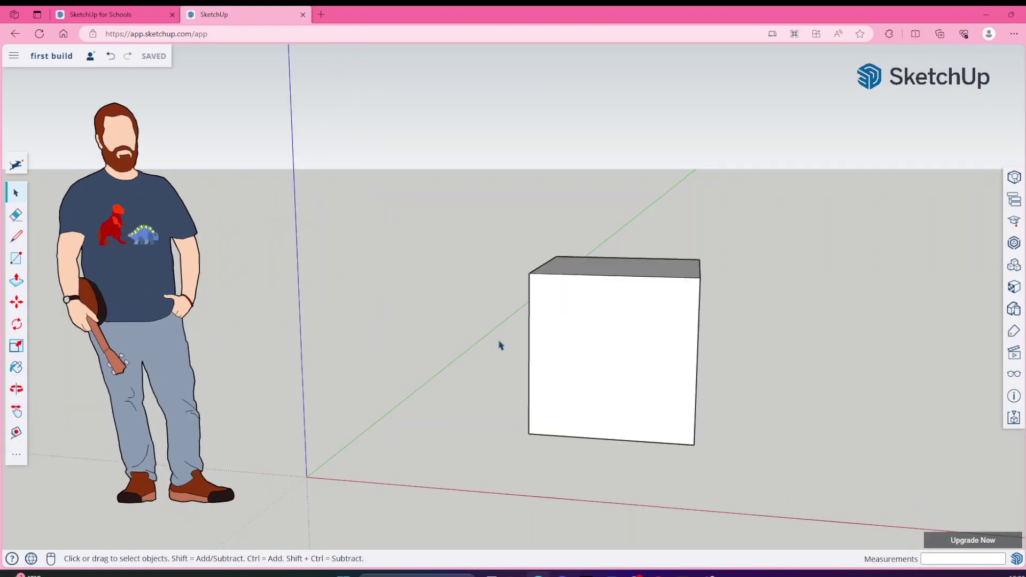
{"action": "scroll", "coordinate": [501, 346], "scroll_direction": "down", "scroll_amount": 5}
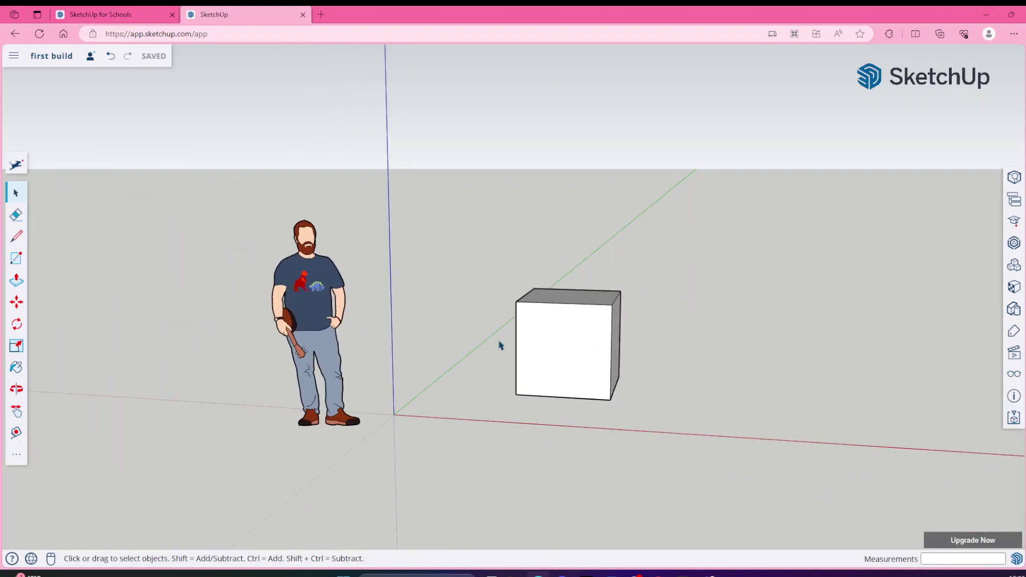
{"action": "scroll", "coordinate": [501, 346], "scroll_direction": "up", "scroll_amount": 2}
{"action": "scroll", "coordinate": [501, 345], "scroll_direction": "up", "scroll_amount": 5}
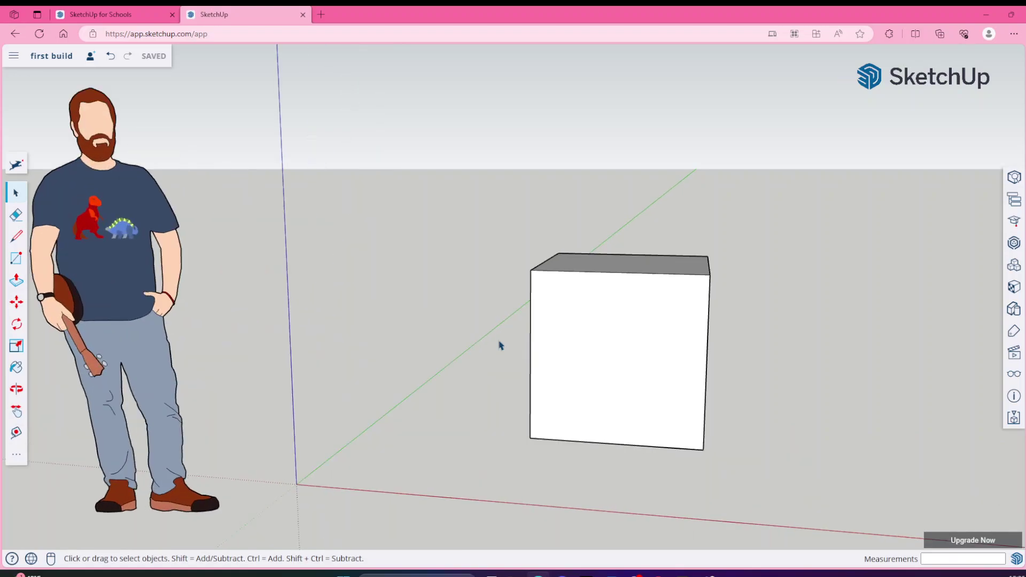
{"action": "scroll", "coordinate": [501, 346], "scroll_direction": "down", "scroll_amount": 2}
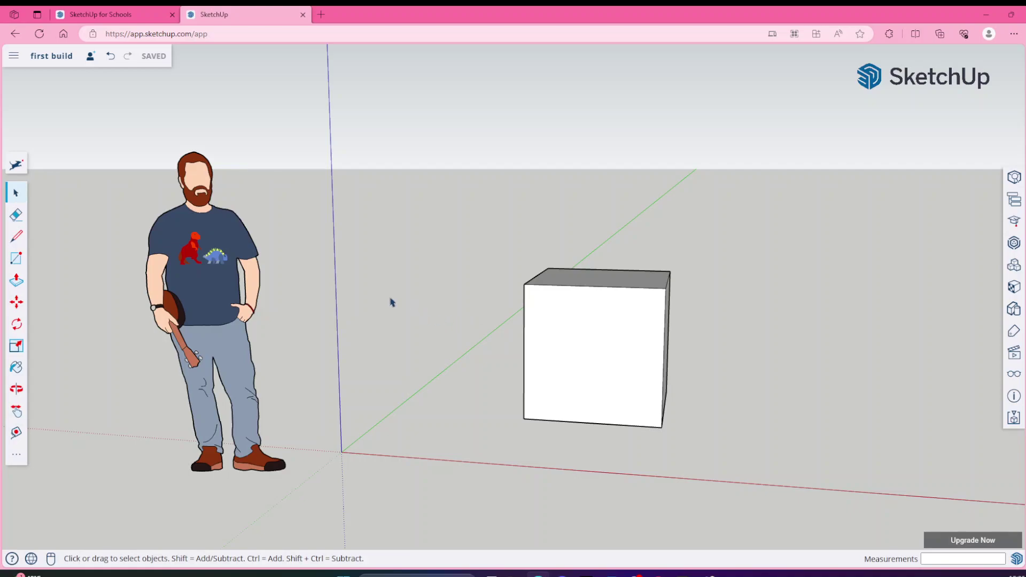
Orbit to the cube's other side, pan the model, and zoom in and out on it.
{"action": "key", "text": "o"}
{"action": "left_click_drag", "start_coordinate": [390, 298], "coordinate": [589, 294]}
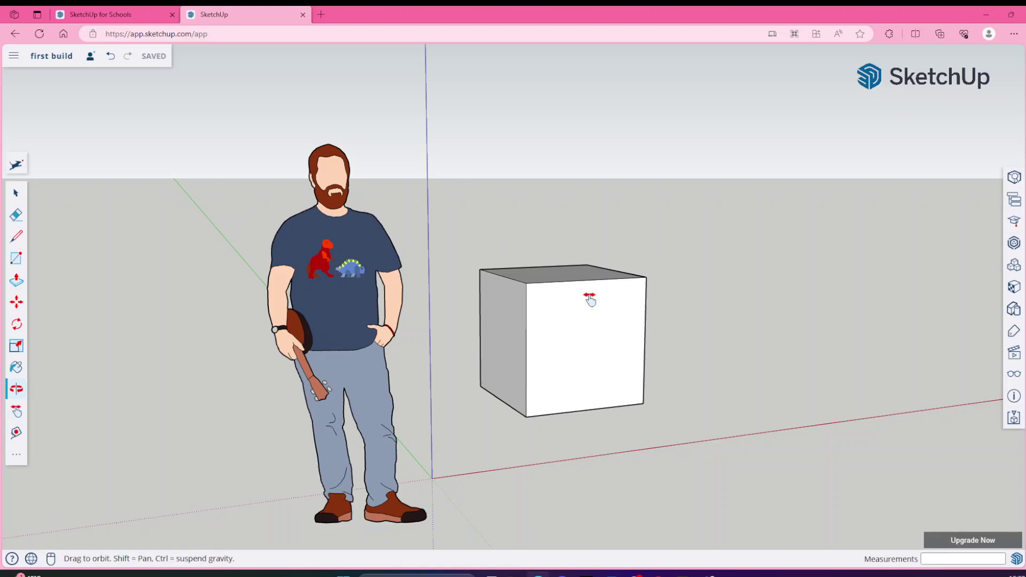
{"action": "left_click_drag", "start_coordinate": [590, 301], "coordinate": [556, 284], "text": "shift"}
{"action": "scroll", "coordinate": [556, 282], "scroll_direction": "up", "scroll_amount": 2}
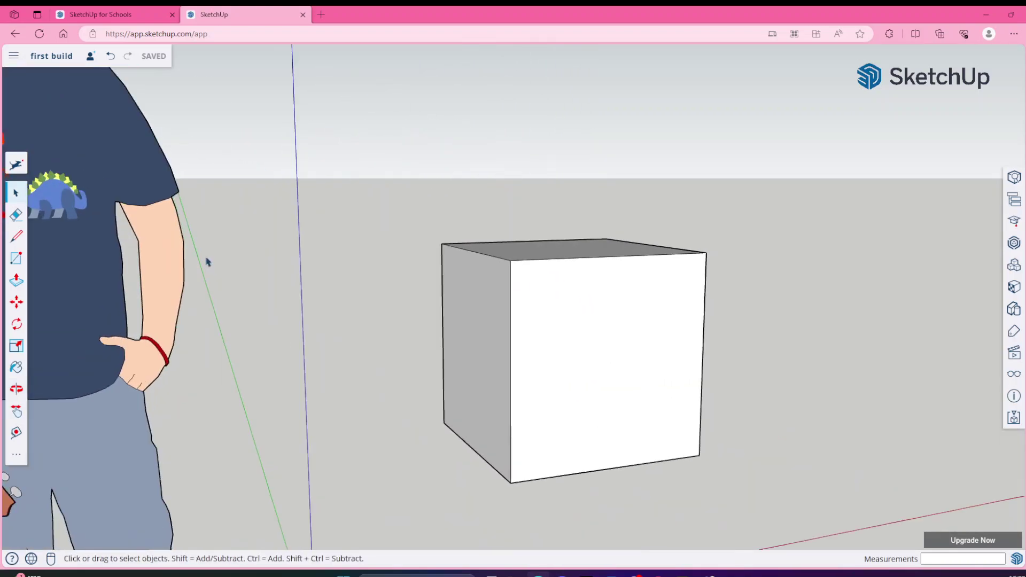
{"action": "scroll", "coordinate": [343, 307], "scroll_direction": "up", "scroll_amount": 3}
{"action": "scroll", "coordinate": [344, 307], "scroll_direction": "down", "scroll_amount": 4}
{"action": "scroll", "coordinate": [344, 307], "scroll_direction": "down", "scroll_amount": 3}
Draw a line about 710 mm long beside the cube in the red axis direction, navigating the view while the Line tool stays active.
{"action": "left_click", "coordinate": [16, 236]}
{"action": "left_click", "coordinate": [560, 374]}
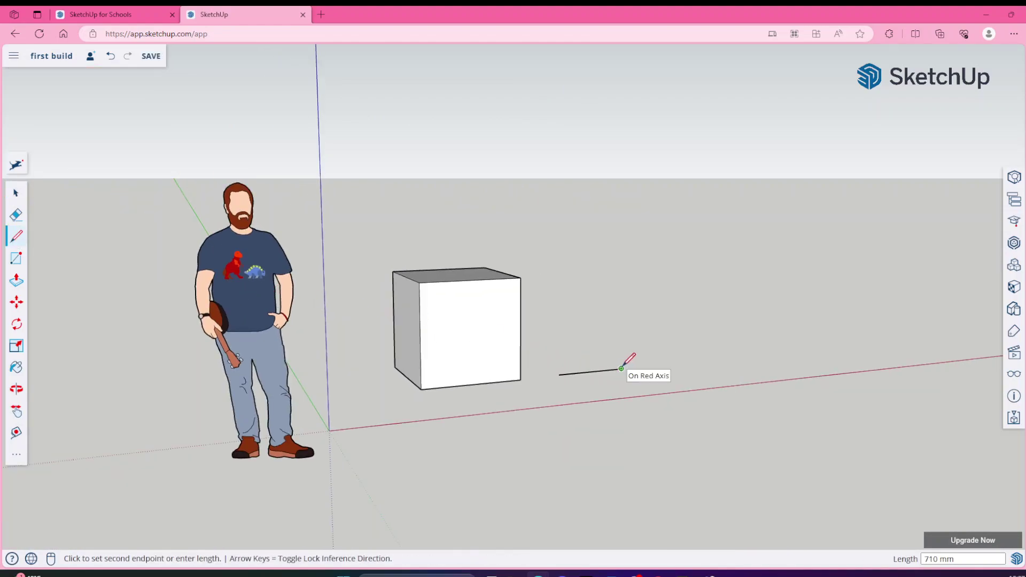
{"action": "scroll", "coordinate": [622, 369], "scroll_direction": "up", "scroll_amount": 5}
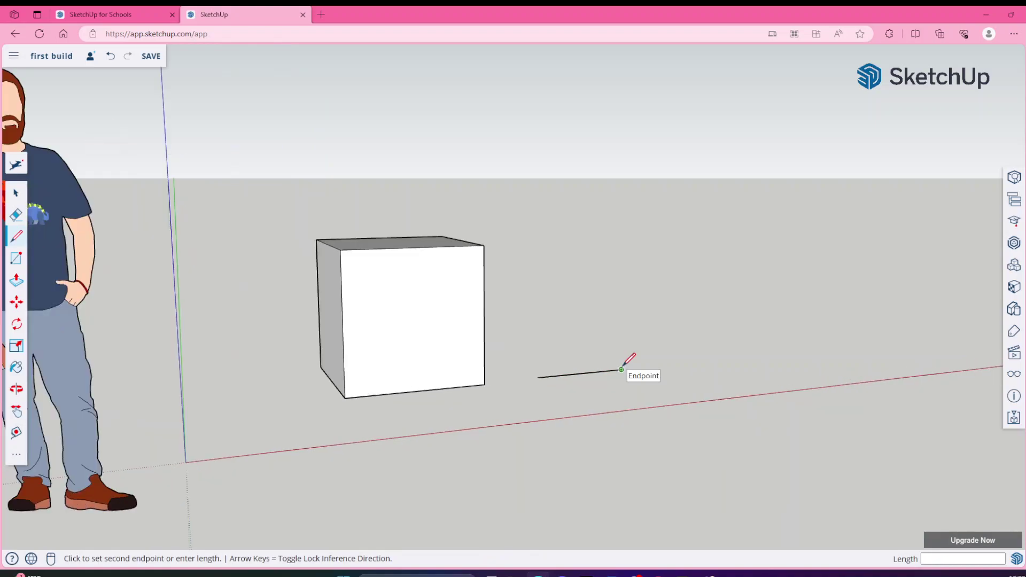
{"action": "scroll", "coordinate": [622, 368], "scroll_direction": "up", "scroll_amount": 2}
{"action": "scroll", "coordinate": [622, 368], "scroll_direction": "down", "scroll_amount": 3}
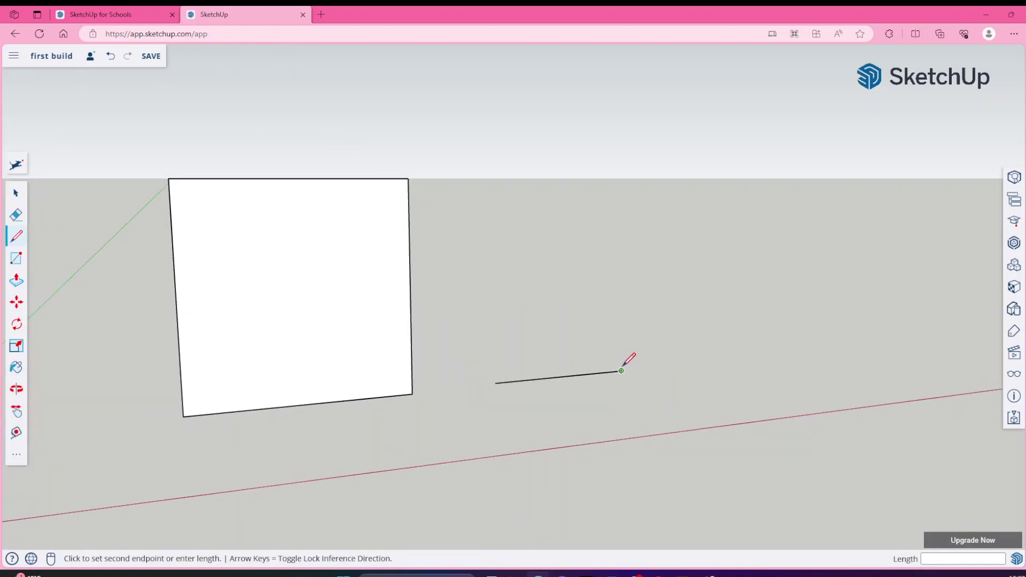
{"action": "key", "text": "o"}
{"action": "left_click_drag", "start_coordinate": [621, 368], "coordinate": [593, 370]}
{"action": "middle_click_drag", "start_coordinate": [522, 297], "coordinate": [415, 348]}
{"action": "scroll", "coordinate": [488, 334], "scroll_direction": "down", "scroll_amount": 2}
{"action": "scroll", "coordinate": [502, 328], "scroll_direction": "down", "scroll_amount": 3}
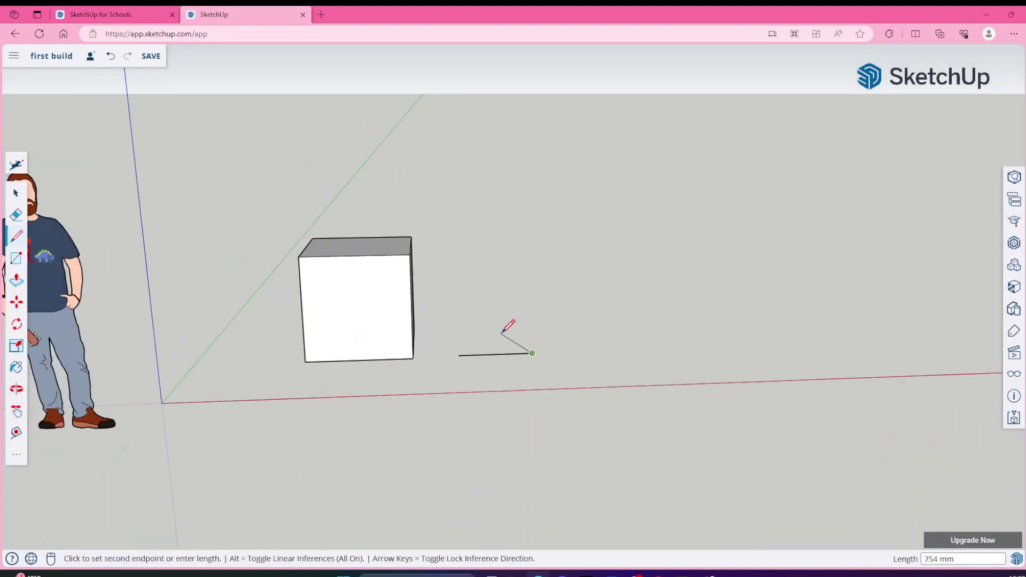
Erase the loose line beside the cube.
{"action": "left_click", "coordinate": [16, 216]}
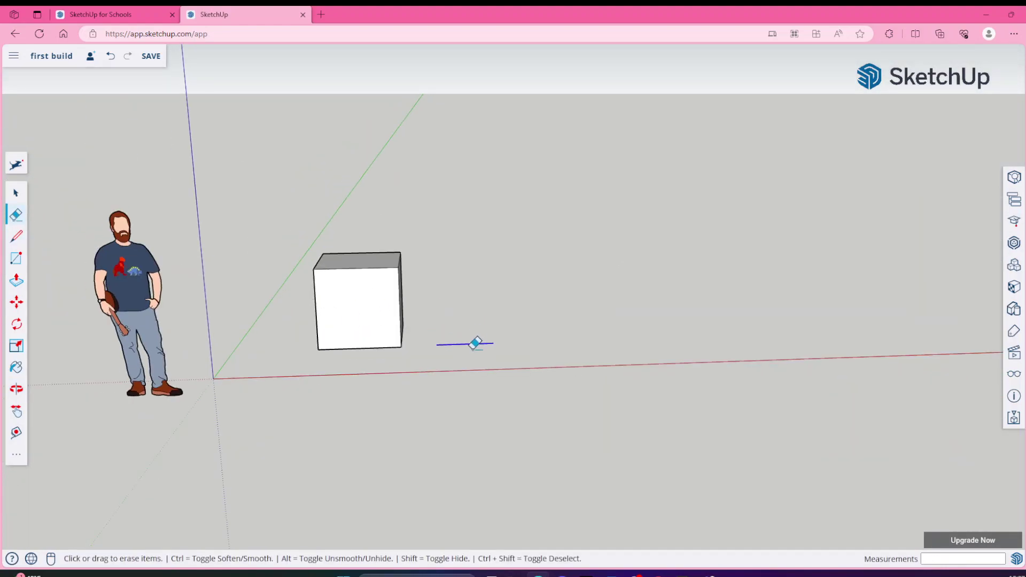
{"action": "middle_click_drag", "start_coordinate": [258, 326], "coordinate": [509, 339]}
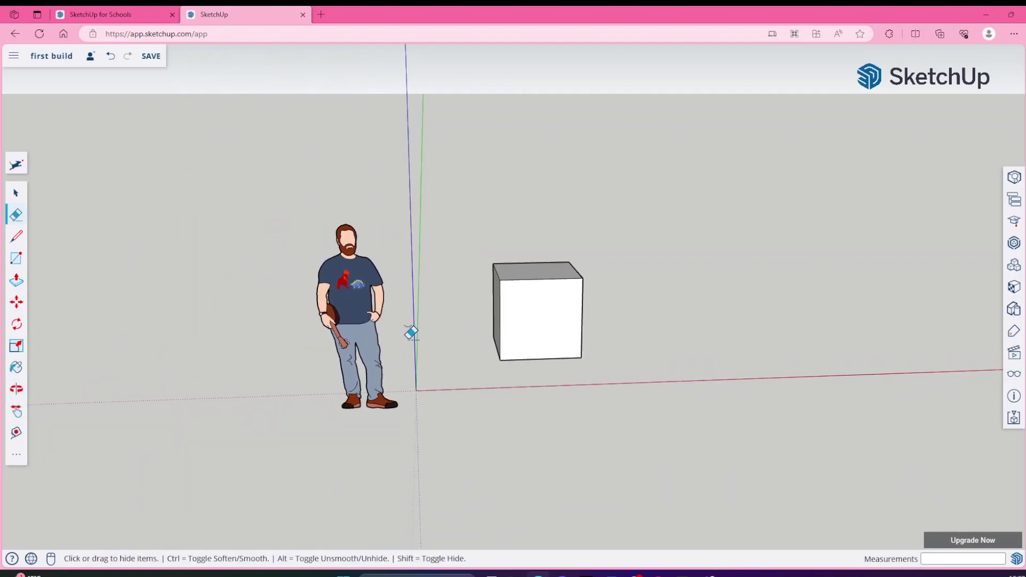
Pan the model and zoom far in and out around the axes with the Eraser still active.
{"action": "middle_click_drag", "start_coordinate": [411, 333], "coordinate": [509, 348], "text": "shift"}
{"action": "scroll", "coordinate": [671, 293], "scroll_direction": "up", "scroll_amount": 3}
{"action": "scroll", "coordinate": [735, 369], "scroll_direction": "down", "scroll_amount": 10}
{"action": "scroll", "coordinate": [764, 335], "scroll_direction": "down", "scroll_amount": 2}
{"action": "scroll", "coordinate": [776, 344], "scroll_direction": "up", "scroll_amount": 4}
{"action": "scroll", "coordinate": [761, 331], "scroll_direction": "up", "scroll_amount": 5}
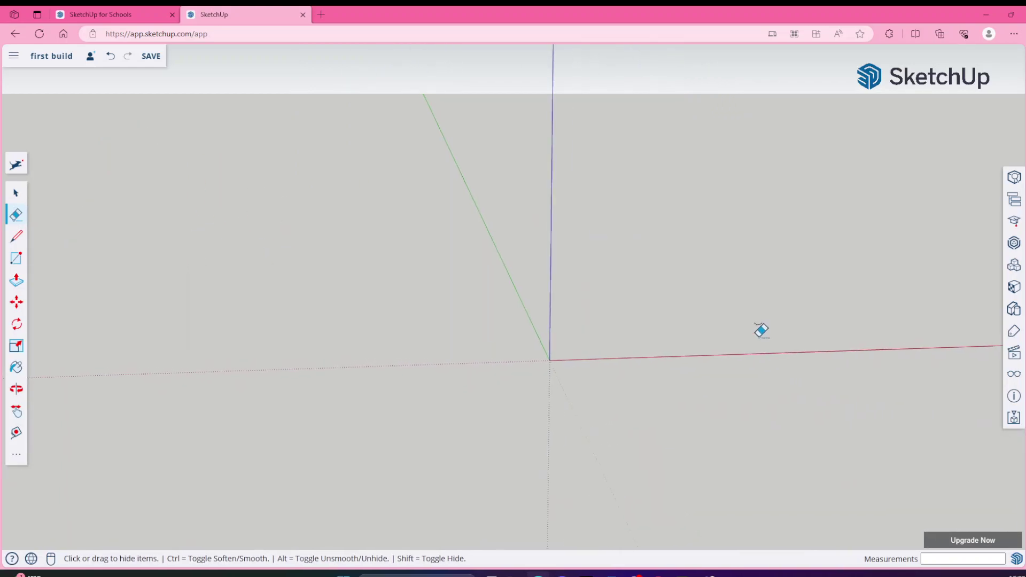